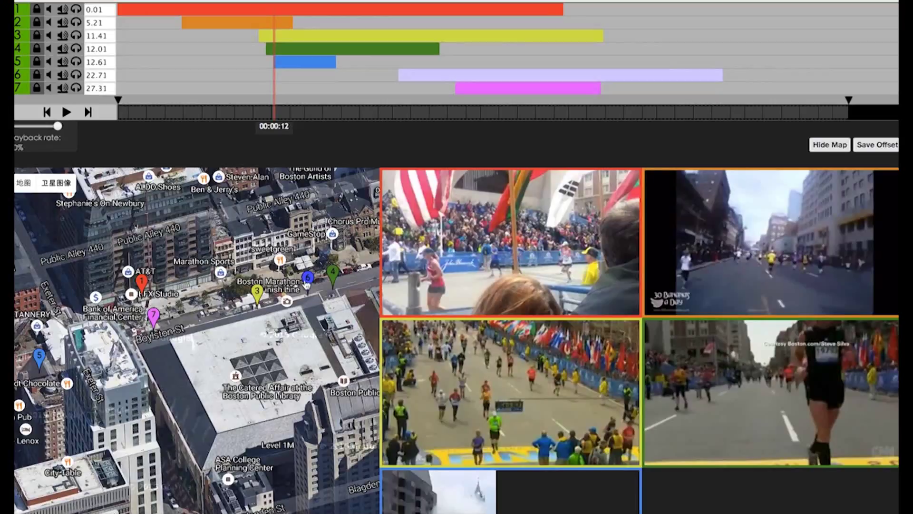
Step: Play the synchronized videos and pause them at the explosion moment
click(66, 114)
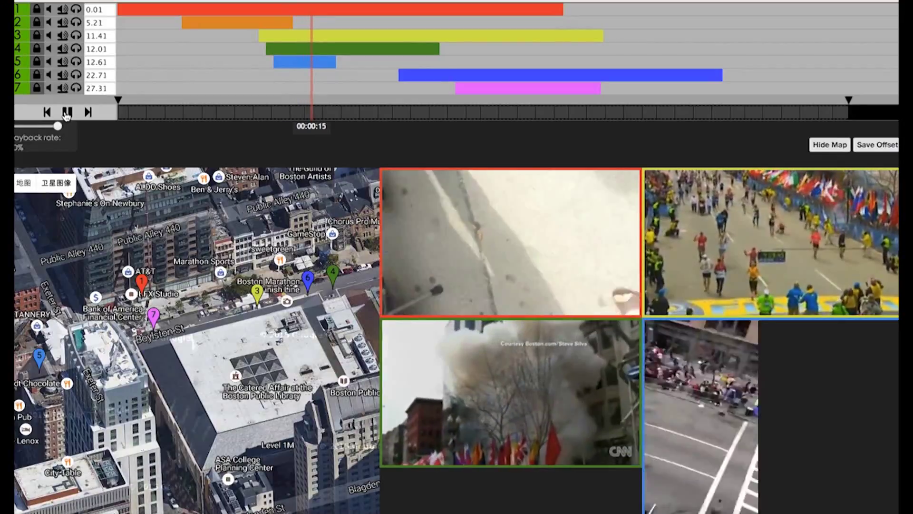
click(66, 114)
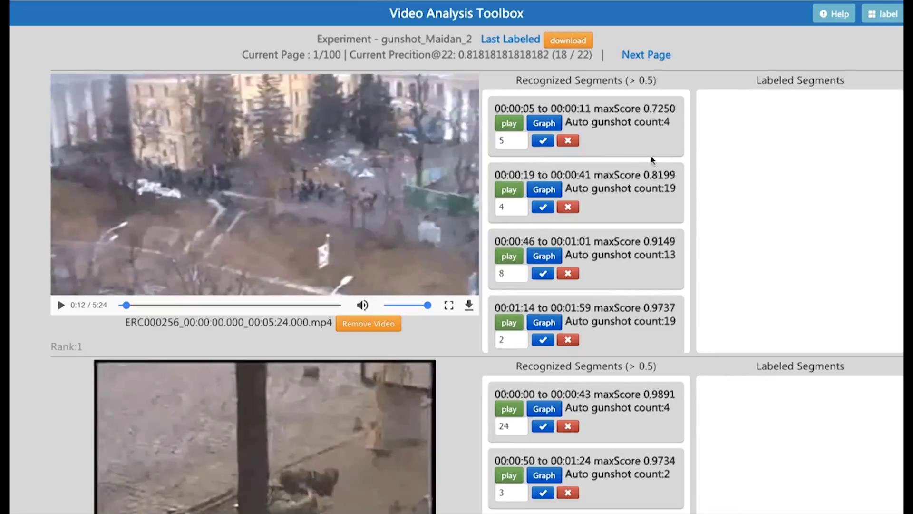
Step: Play the first recognized gunshot segment and mark it correct with 5 real gunshots
click(509, 124)
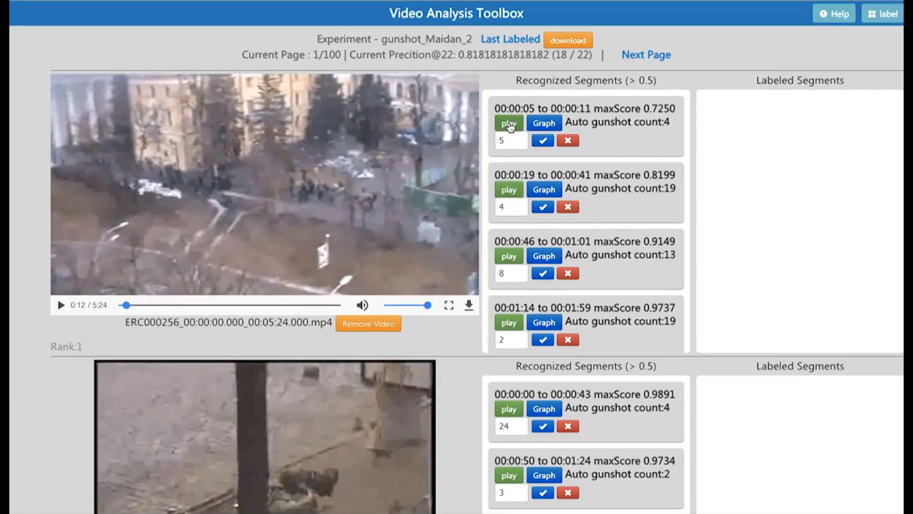
click(544, 141)
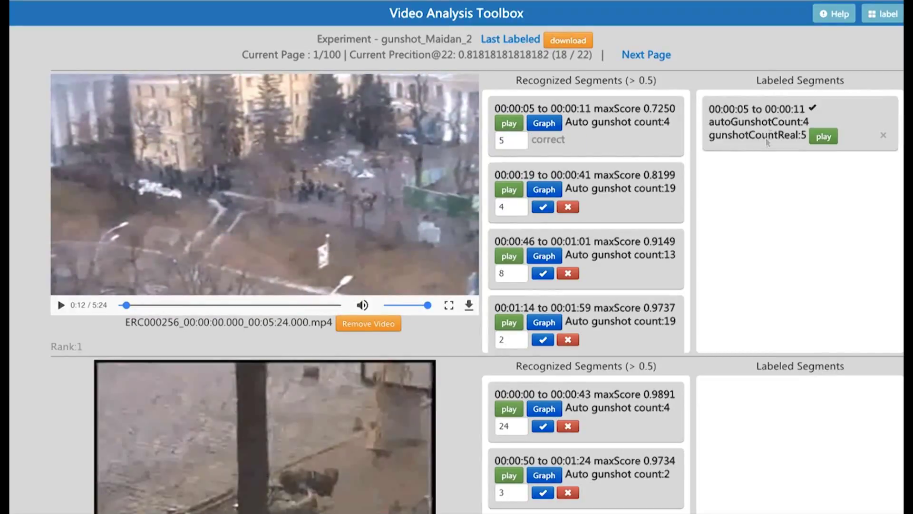
scroll(695, 341, down, 5)
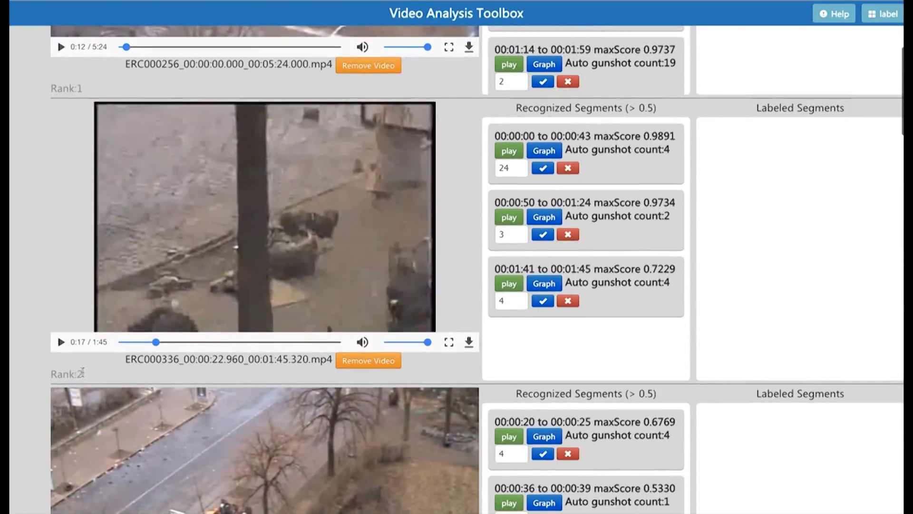
scroll(53, 398, down, 5)
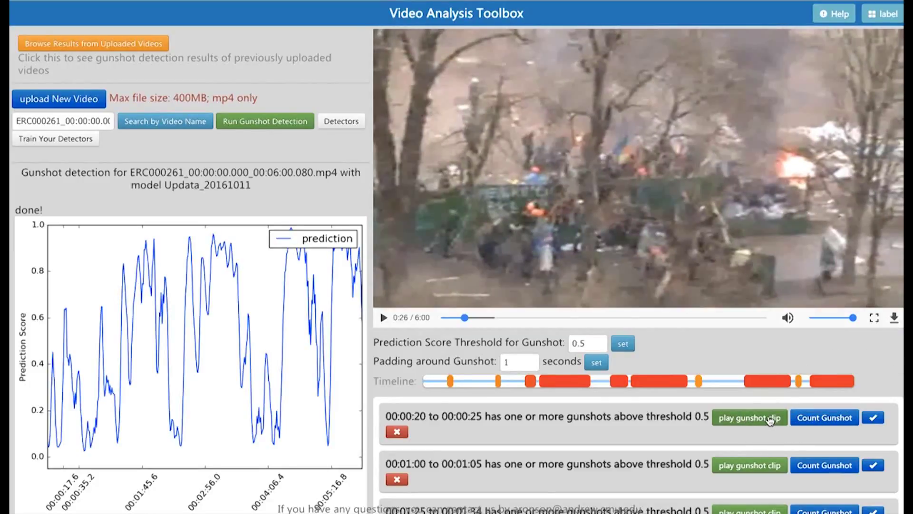
Step: Count the gunshots in the 00:00:20–00:00:25 clip and review the result
click(816, 417)
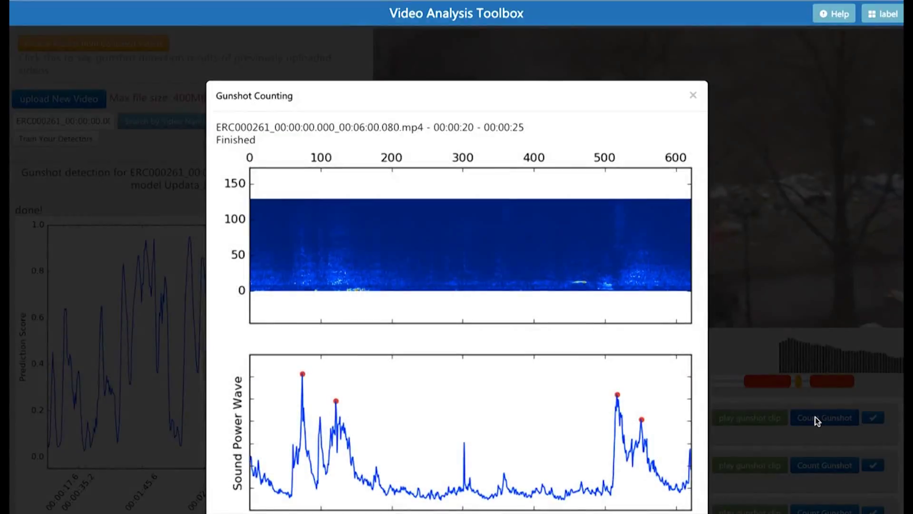
scroll(751, 372, down, 2)
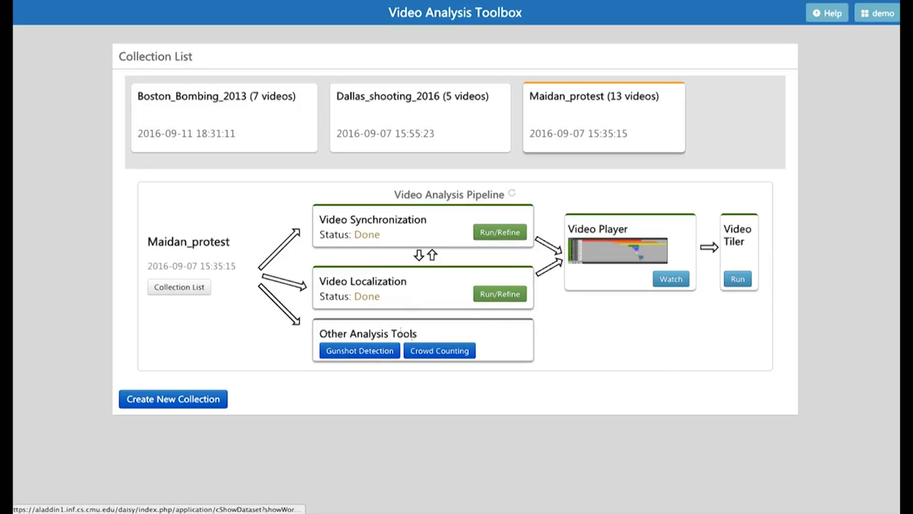
Step: Run crowd counting on Maidan_protest with person threshold 15, then play the 19-person 00:00:15 clip
click(440, 352)
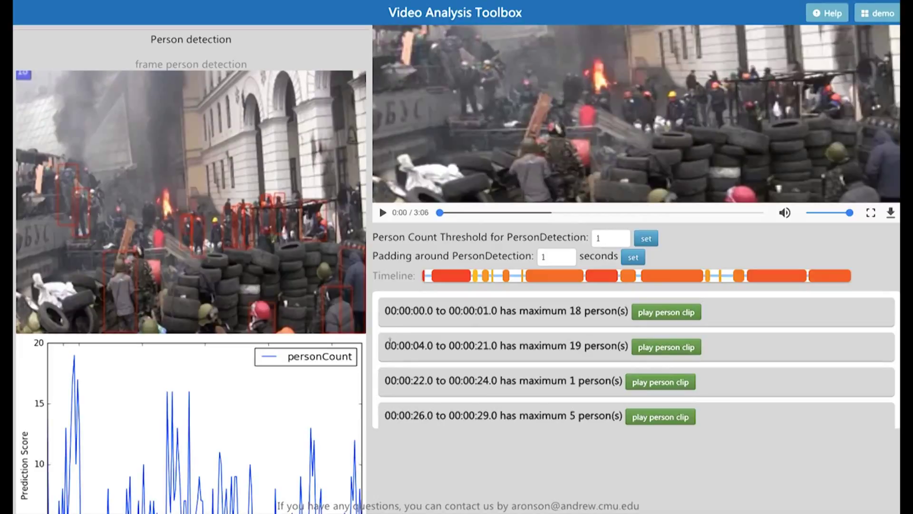
scroll(369, 353, down, 3)
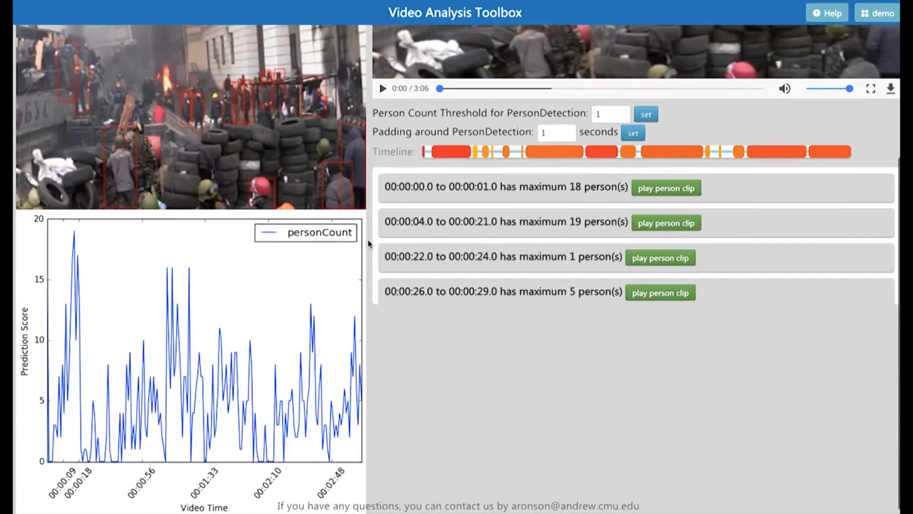
scroll(369, 243, up, 3)
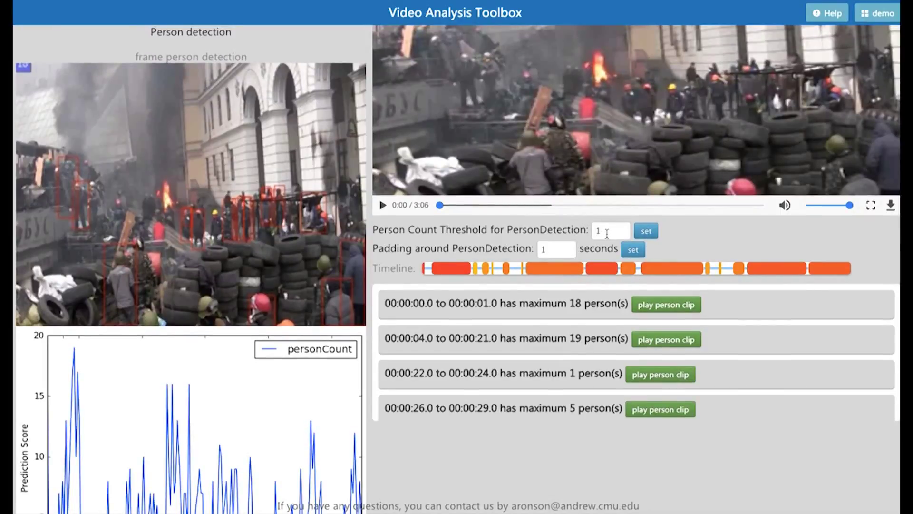
click(646, 232)
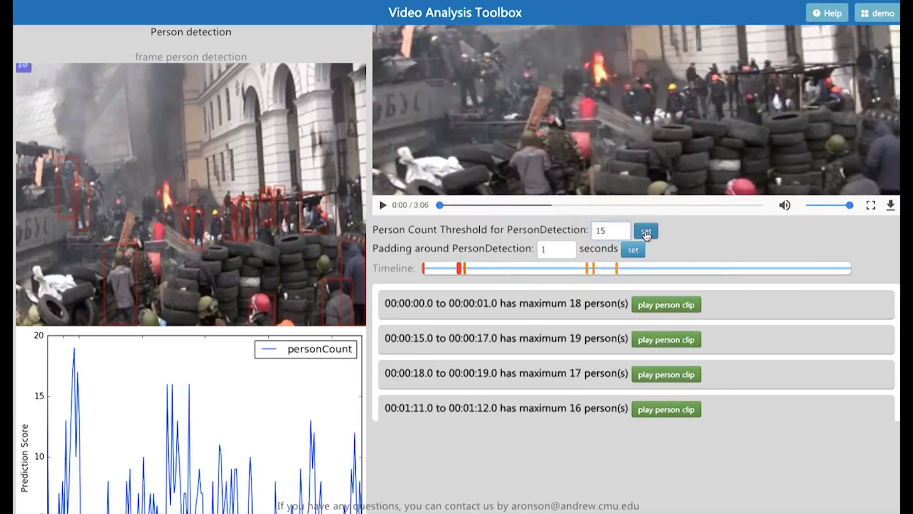
click(676, 340)
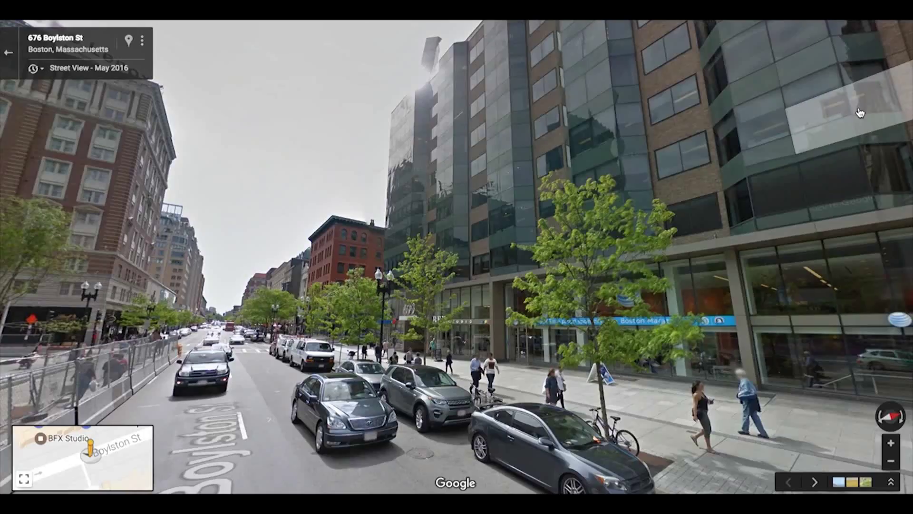
Step: Rotate the Boylston Street panorama right toward the next buildings on the block
drag(860, 113, 117, 215)
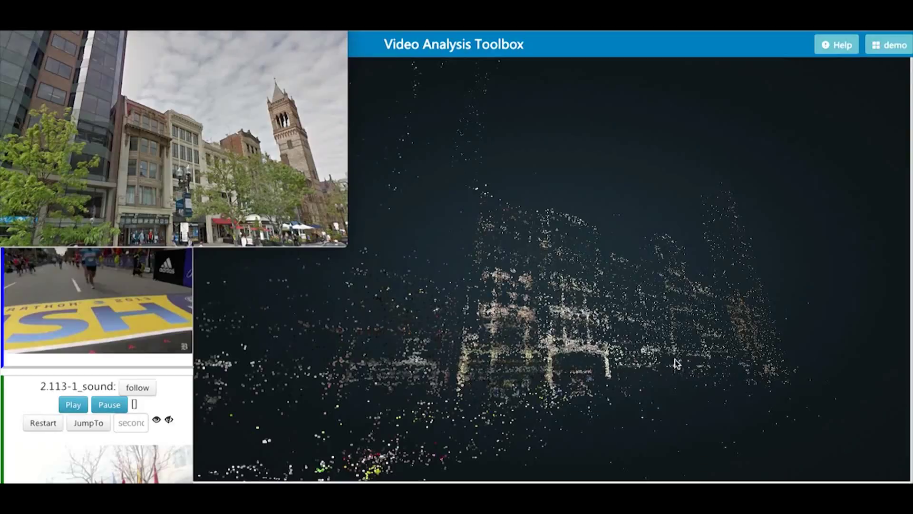
Step: Orbit and zoom around the street point cloud, finishing close in on the points
drag(685, 212, 259, 382)
drag(524, 334, 547, 309)
mouse_move(544, 227)
mouse_down()
mouse_move(260, 364)
mouse_move(179, 369)
mouse_move(130, 356)
mouse_up()
mouse_move(379, 379)
mouse_down()
mouse_move(662, 357)
mouse_move(595, 354)
mouse_up()
mouse_move(295, 347)
mouse_down()
mouse_move(469, 353)
mouse_move(862, 329)
mouse_up()
drag(418, 381, 762, 353)
mouse_move(350, 358)
mouse_down()
mouse_move(720, 346)
mouse_move(585, 322)
mouse_move(671, 335)
mouse_up()
drag(379, 279, 690, 170)
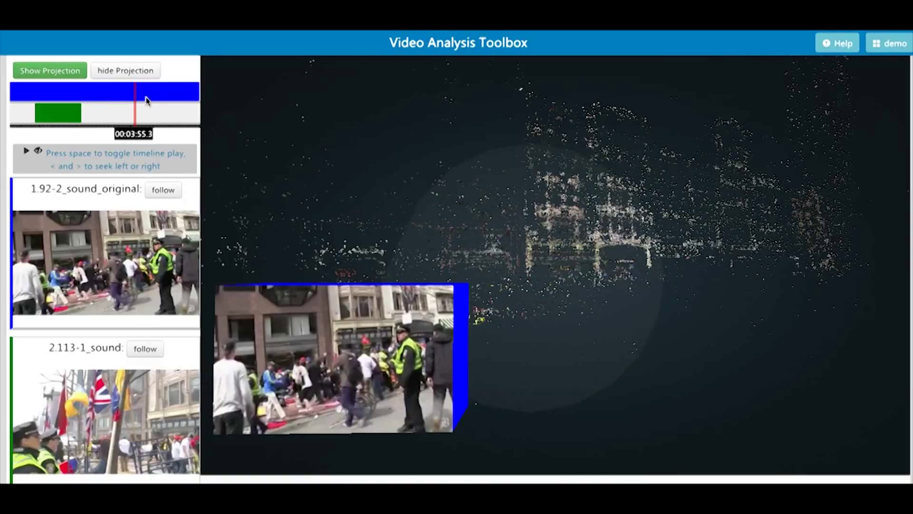
Step: Play the synchronized camera timeline and rotate the 3D view around the projected video
click(26, 152)
drag(489, 273, 704, 281)
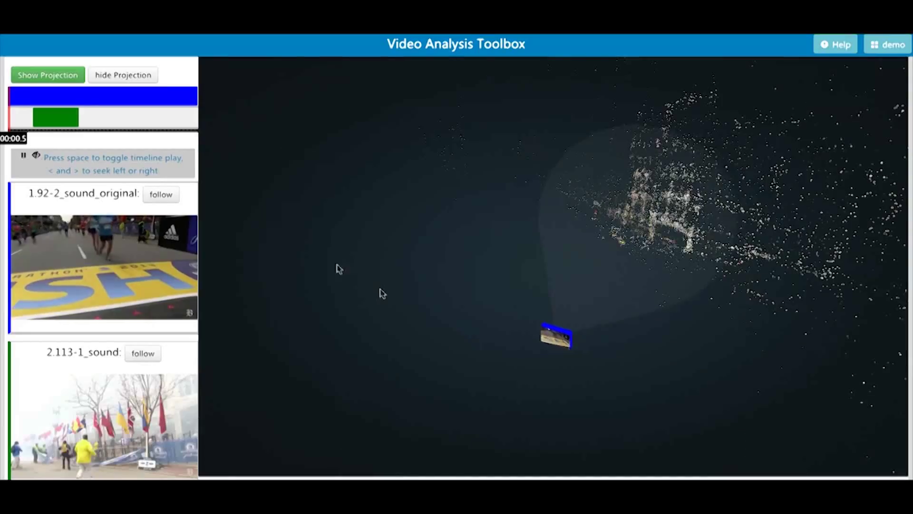
Step: View the scene from the 1.92-2_sound_original camera, then return to the overview
drag(712, 304, 681, 323)
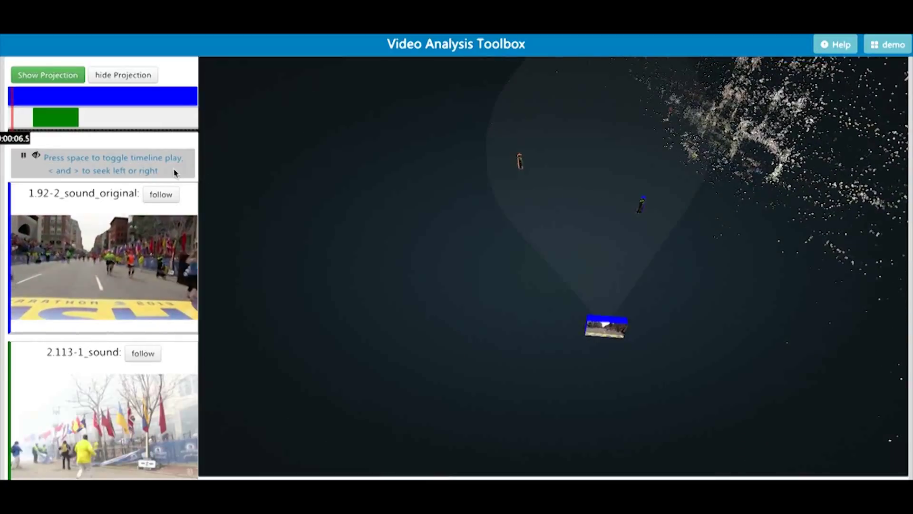
click(162, 196)
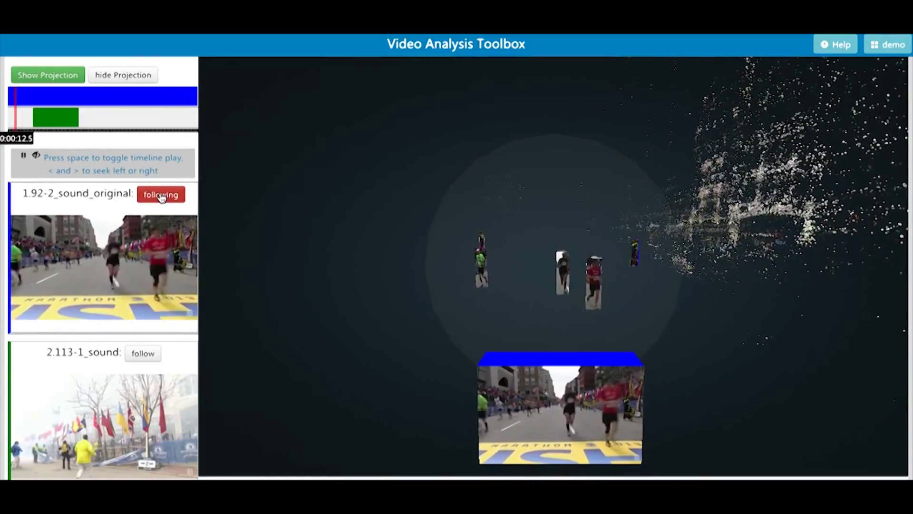
click(161, 196)
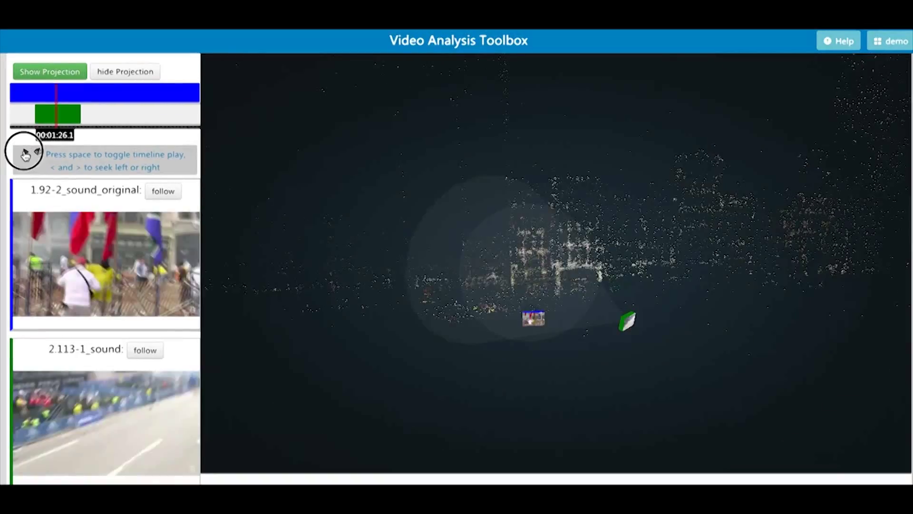
Step: Resume playback and pan and zoom to see both cameras within the point cloud
click(25, 155)
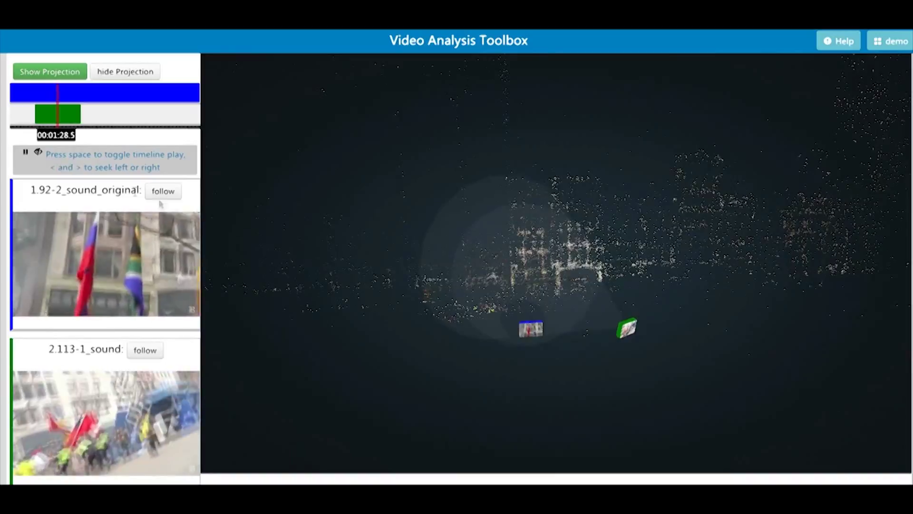
drag(554, 308, 464, 304)
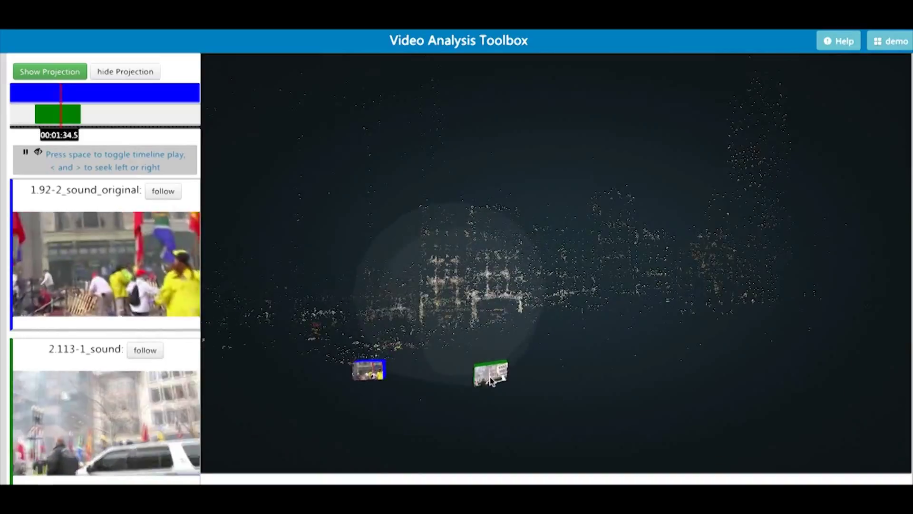
scroll(490, 377, up, 5)
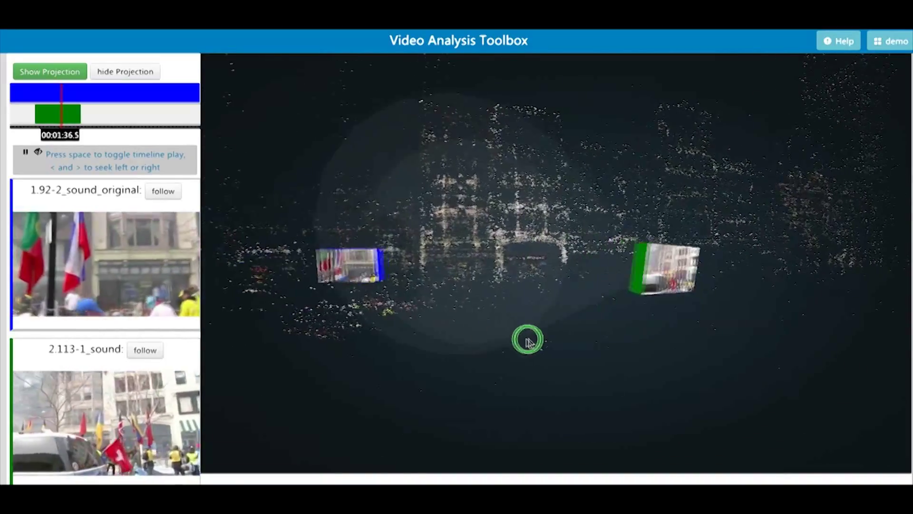